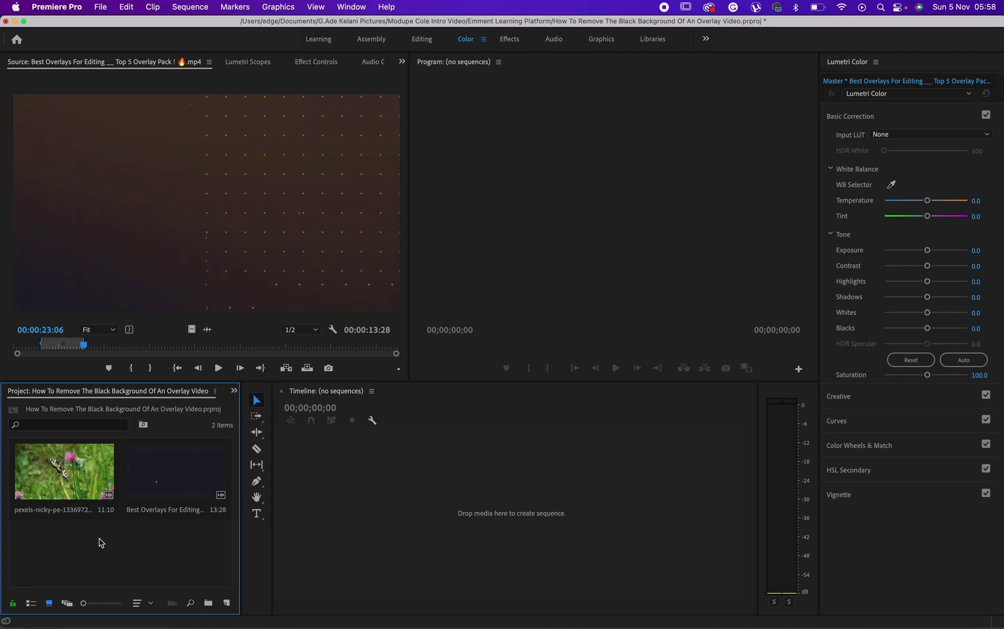
Step: Create a sequence from the butterfly clip and load the overlay clip into the Source monitor
click(100, 472)
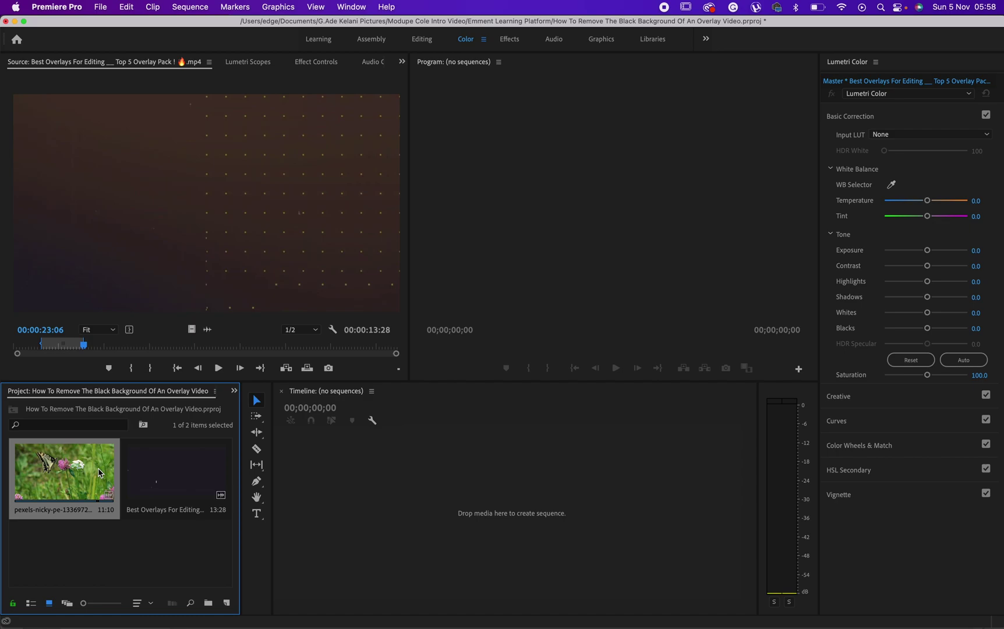
drag(100, 472, 429, 500)
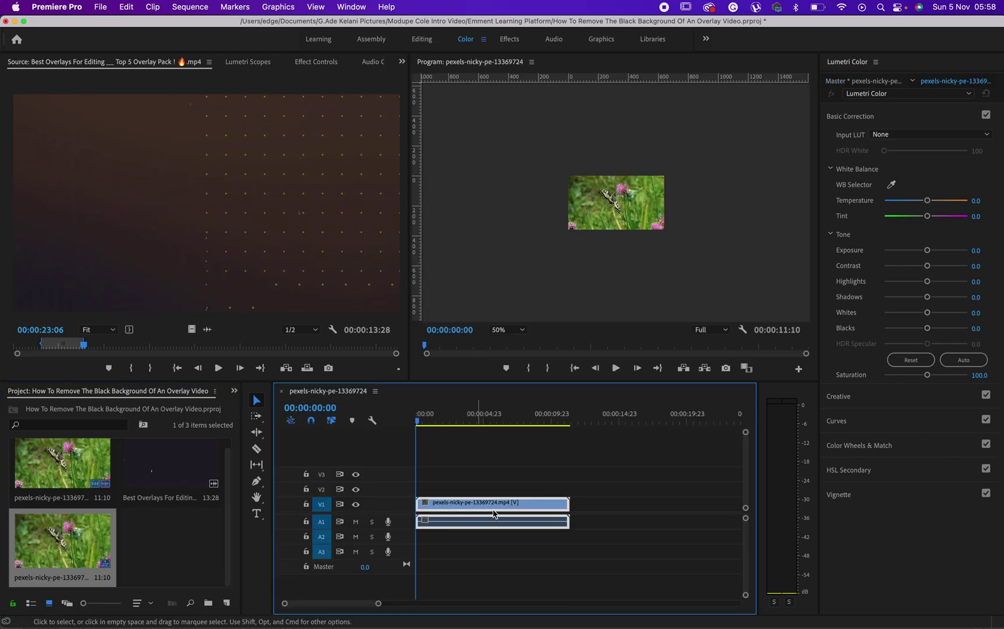
click(168, 486)
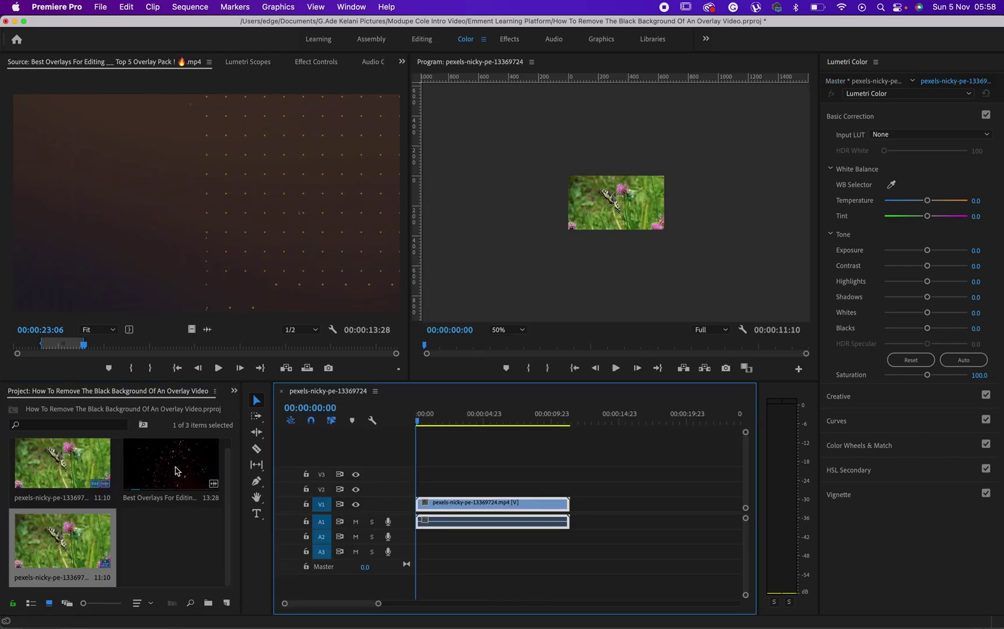
click(204, 261)
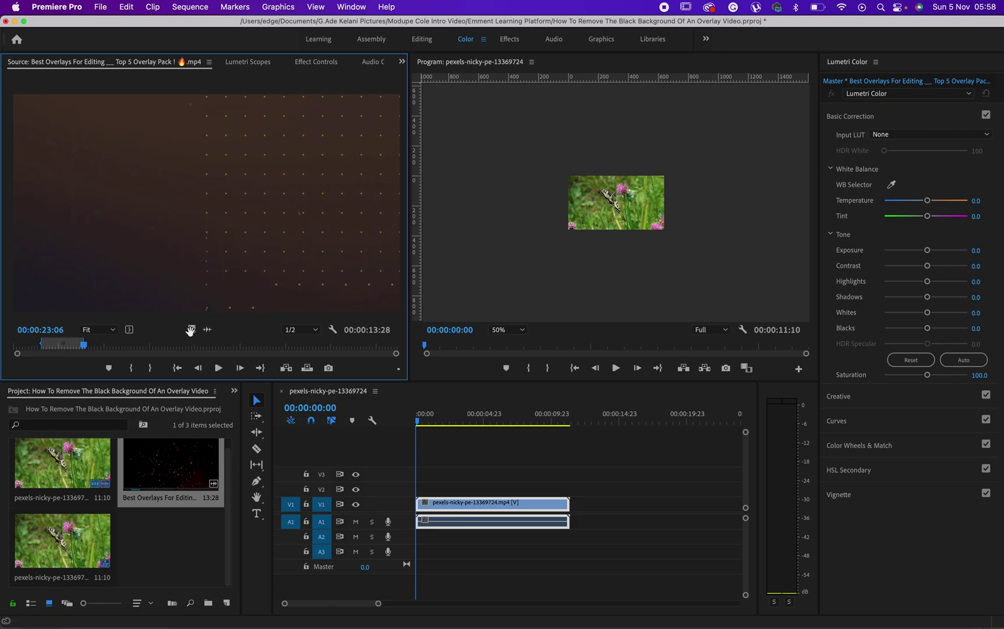
Step: Place the overlay's video only on V2, trim it to end with the butterfly clip, and set Program zoom to Fit
drag(191, 329, 440, 493)
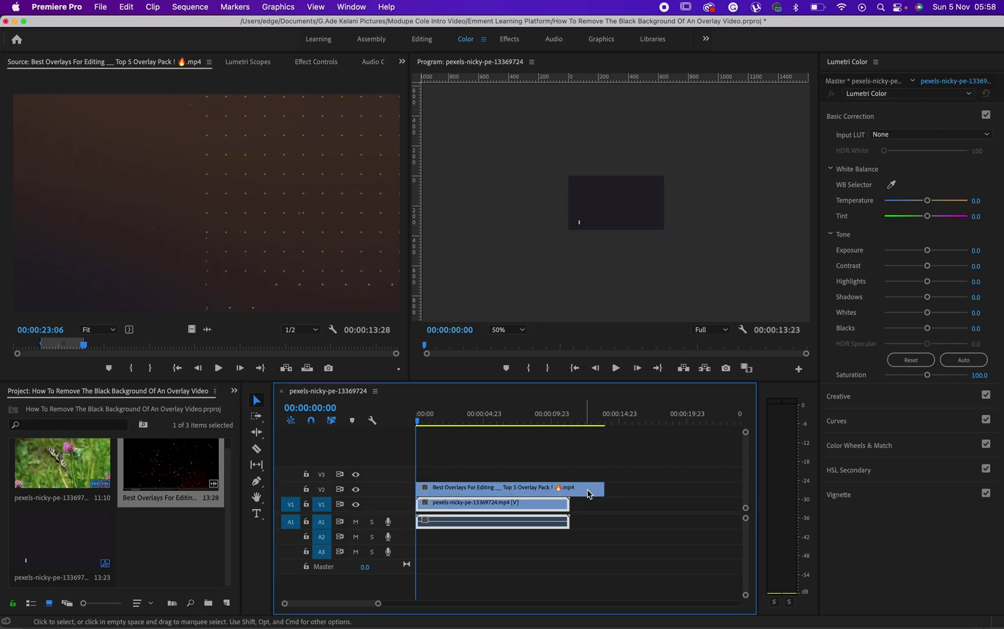
drag(603, 489, 565, 488)
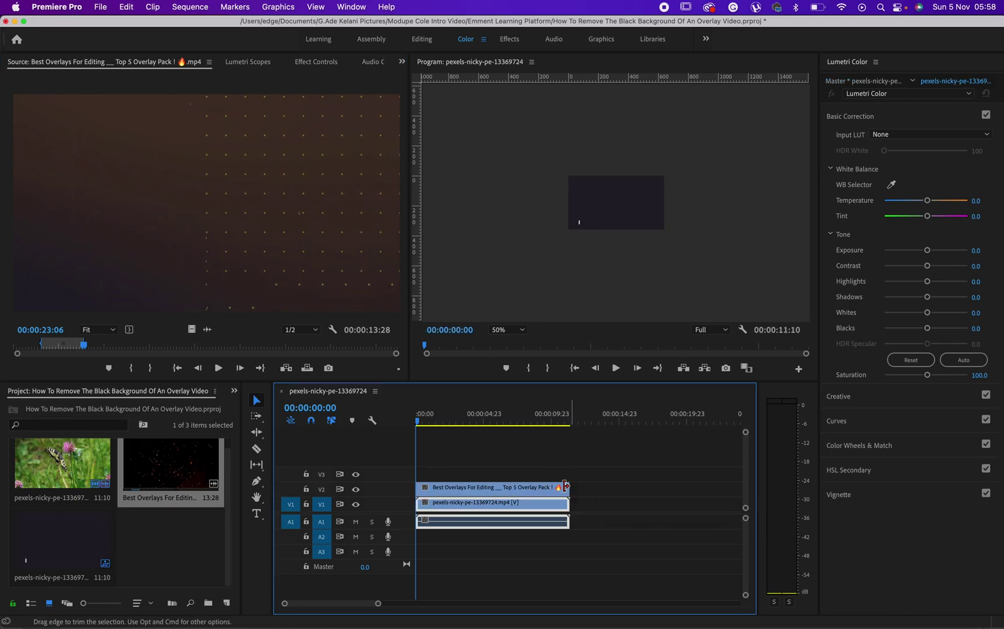
click(505, 330)
click(505, 341)
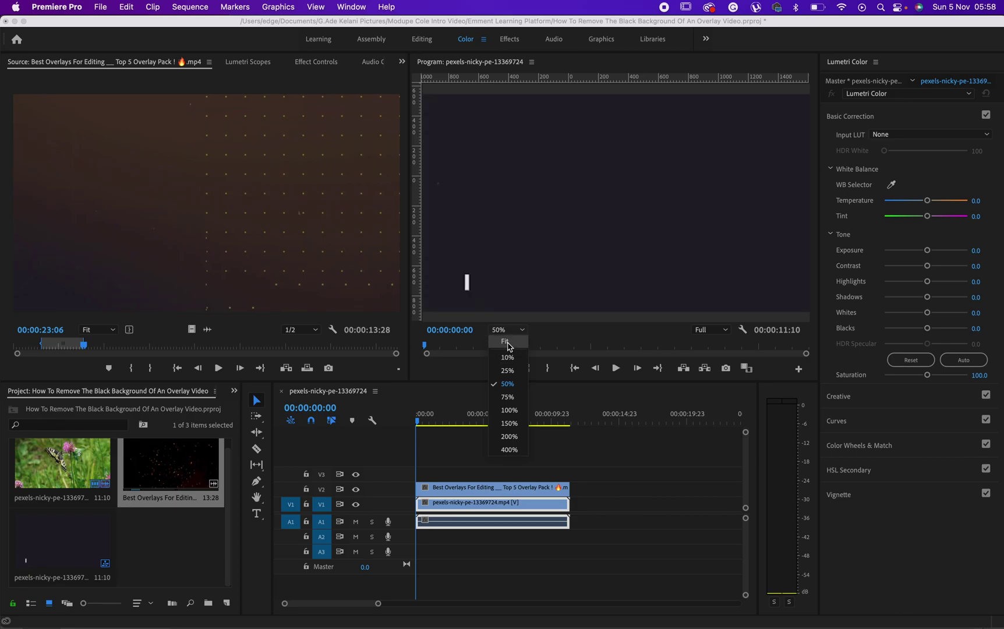
click(356, 490)
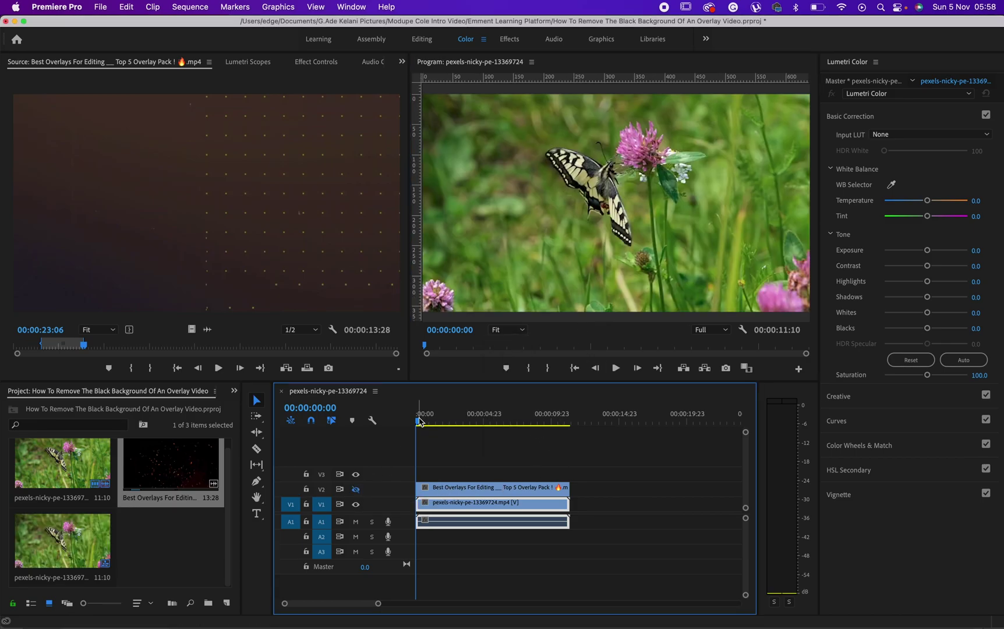
key(space)
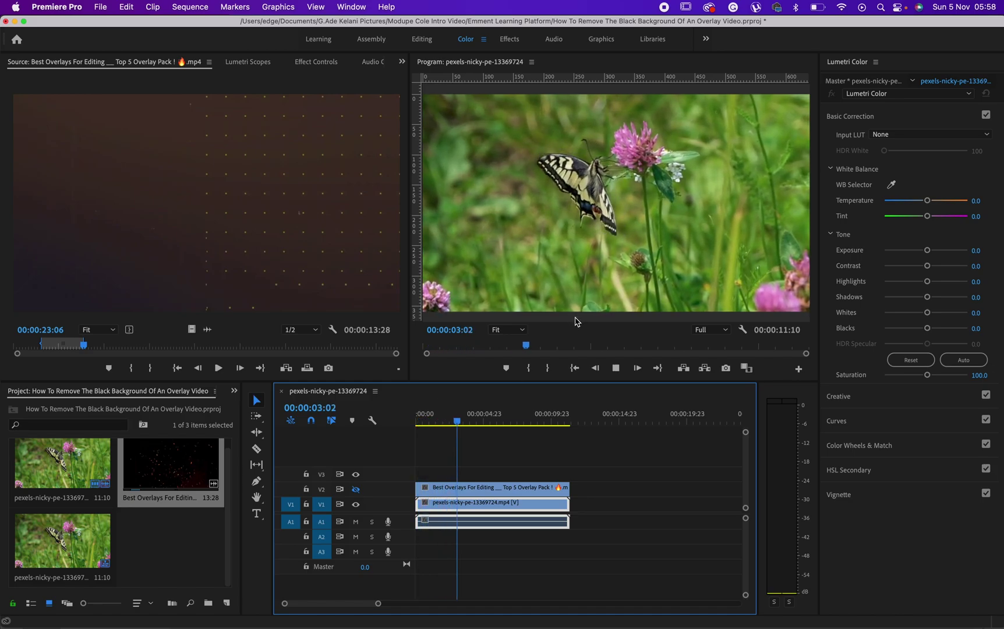
key(space)
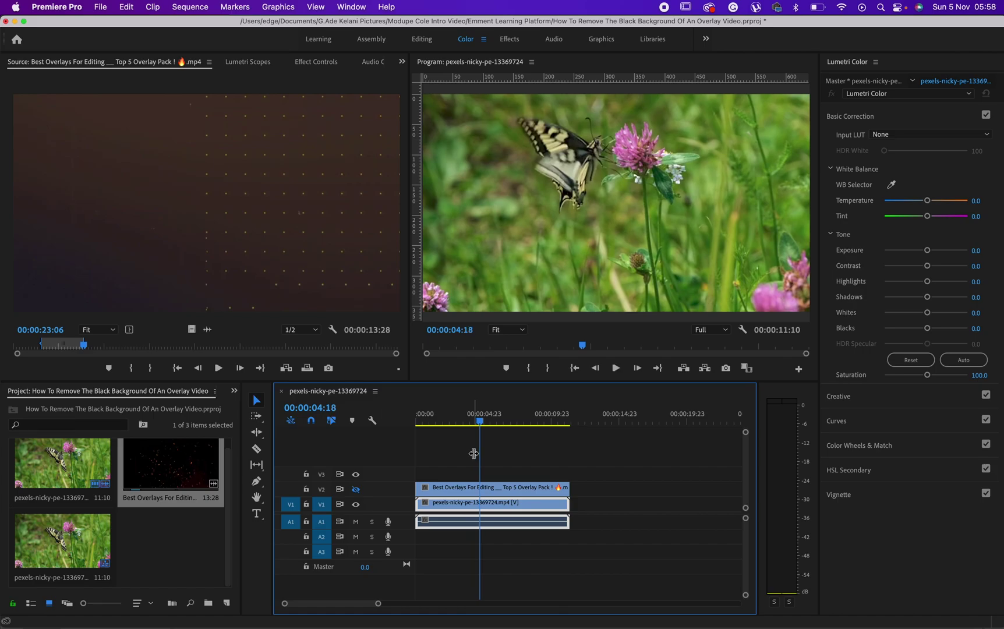
click(475, 487)
click(362, 491)
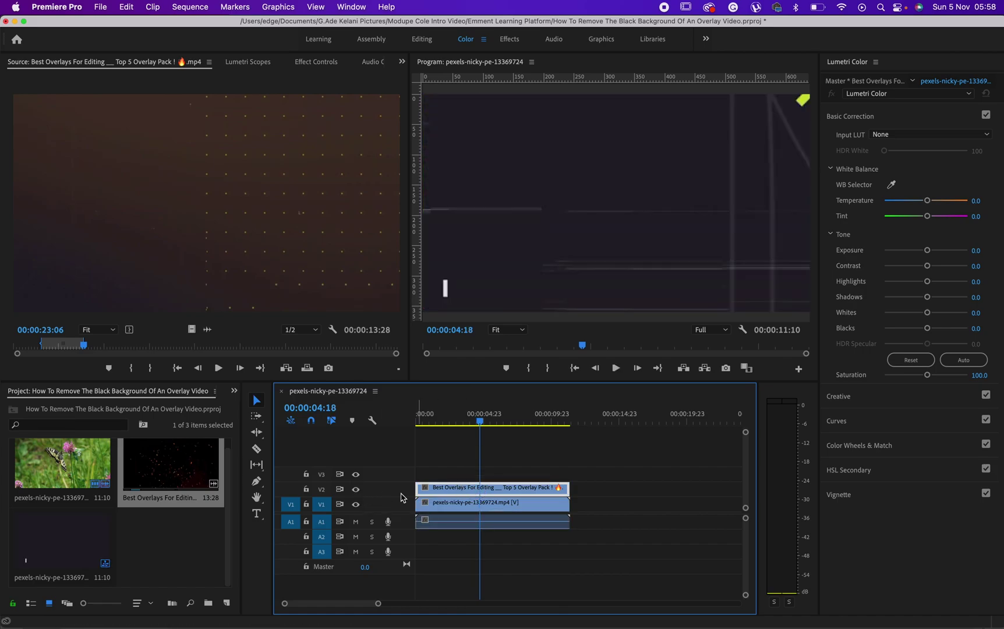
key(Home)
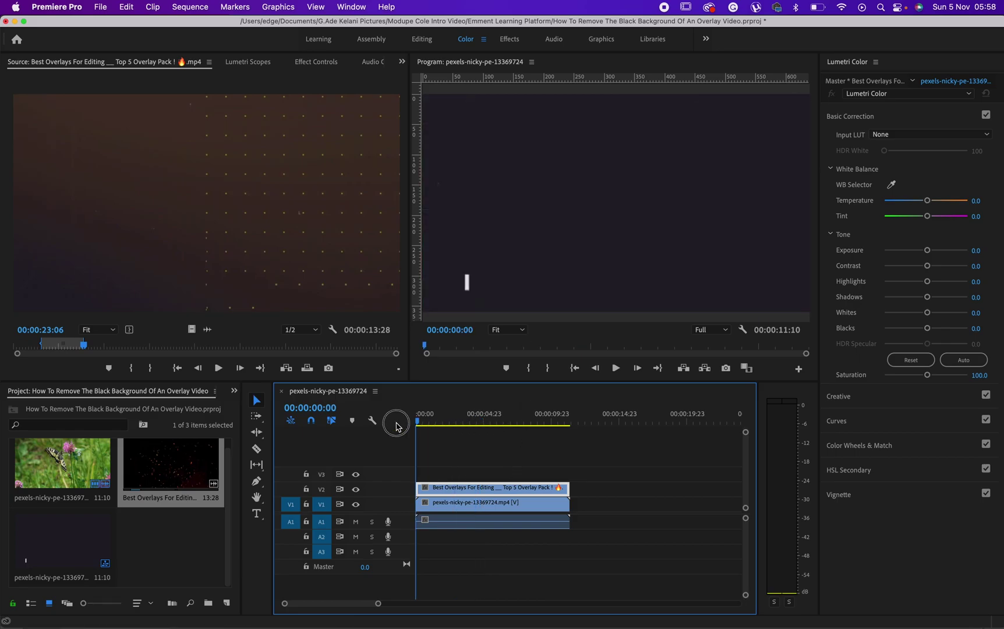
Step: Switch to the Editing workspace and bring up the Effects panel
click(234, 394)
click(236, 390)
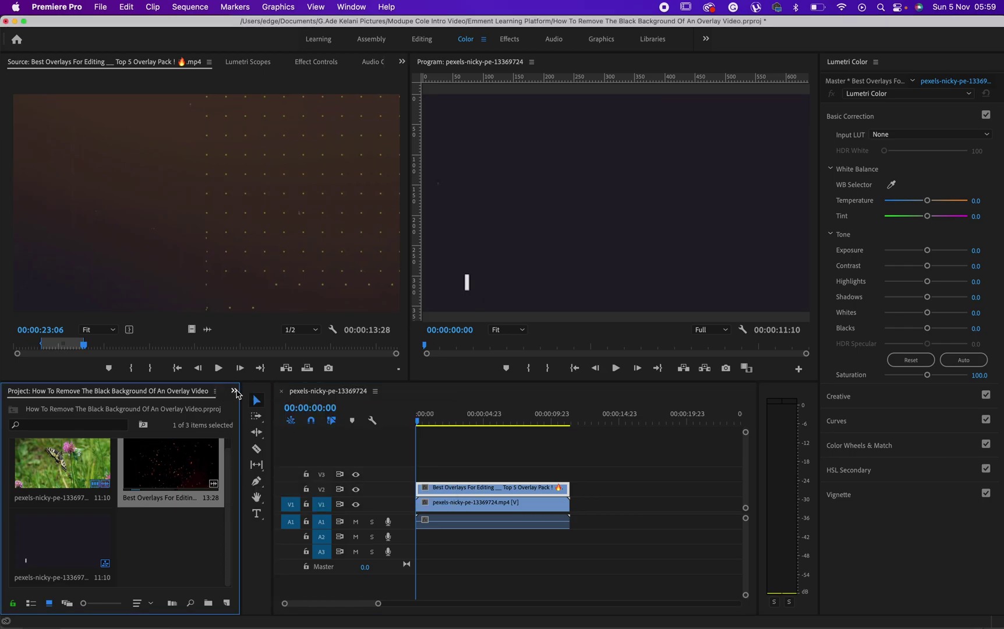
click(236, 394)
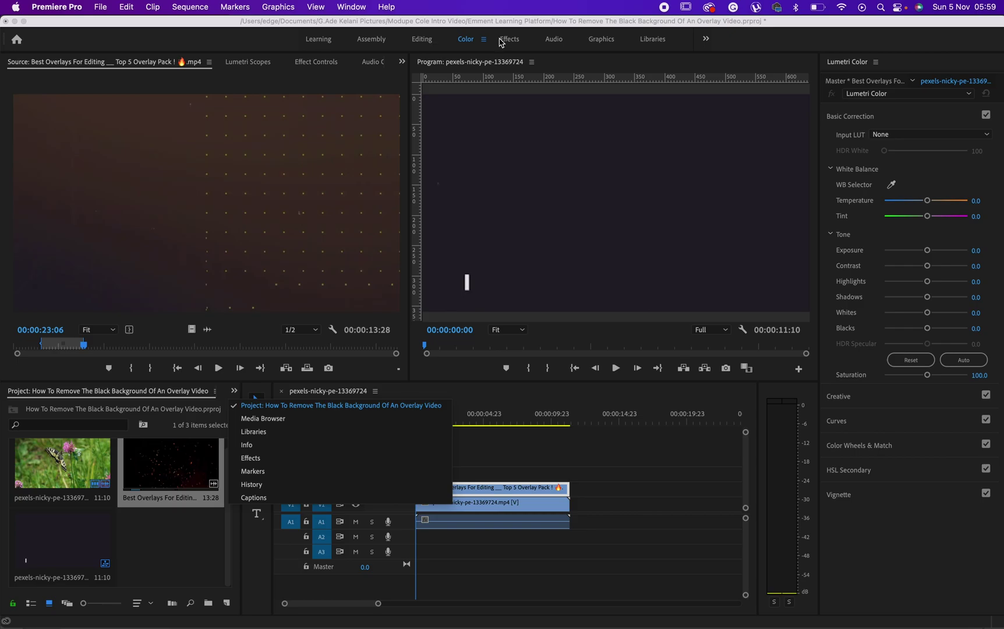
click(430, 39)
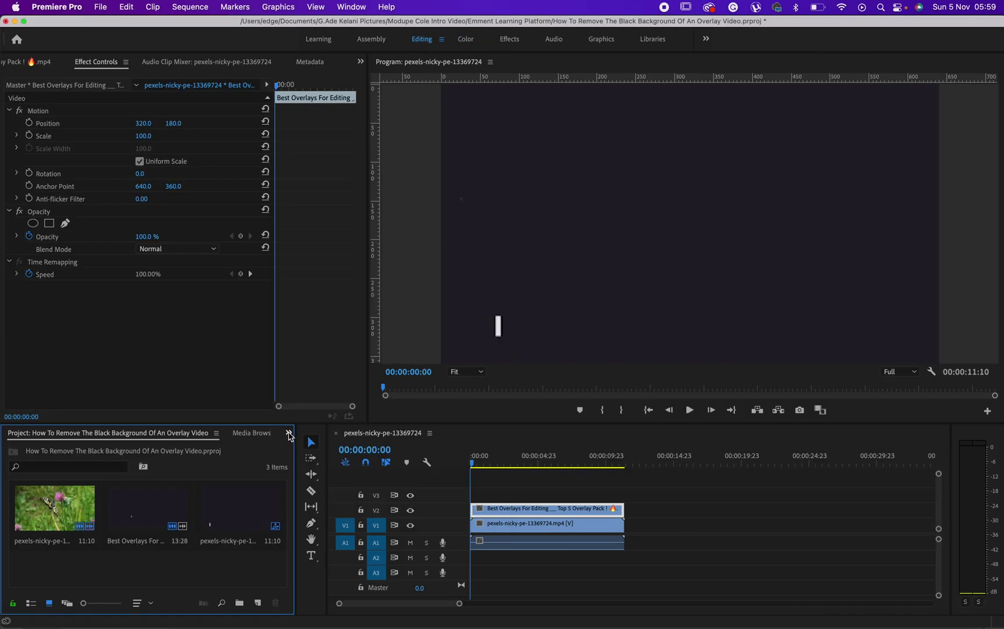
click(289, 434)
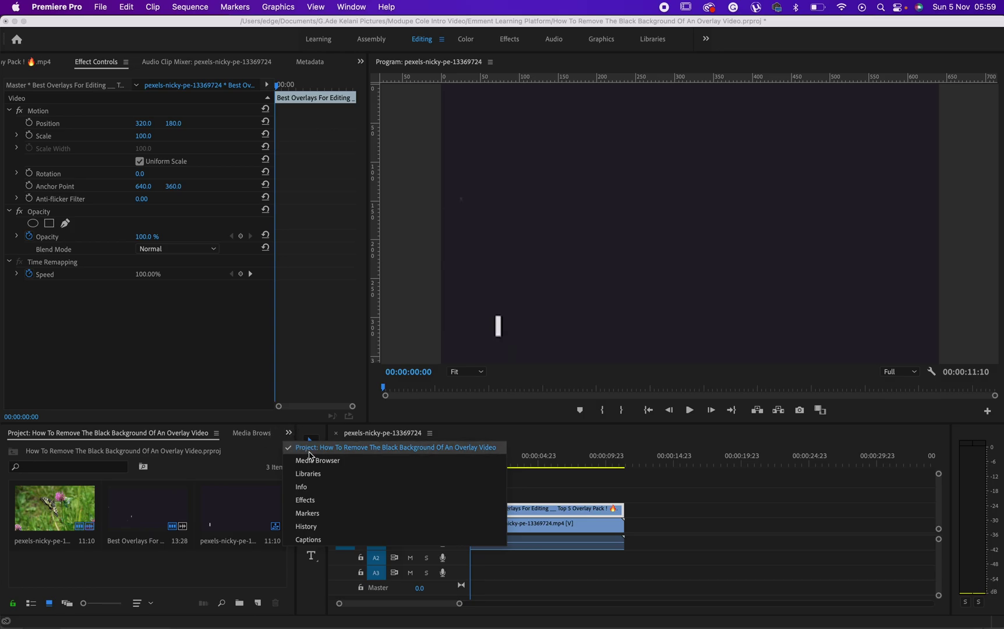
click(325, 504)
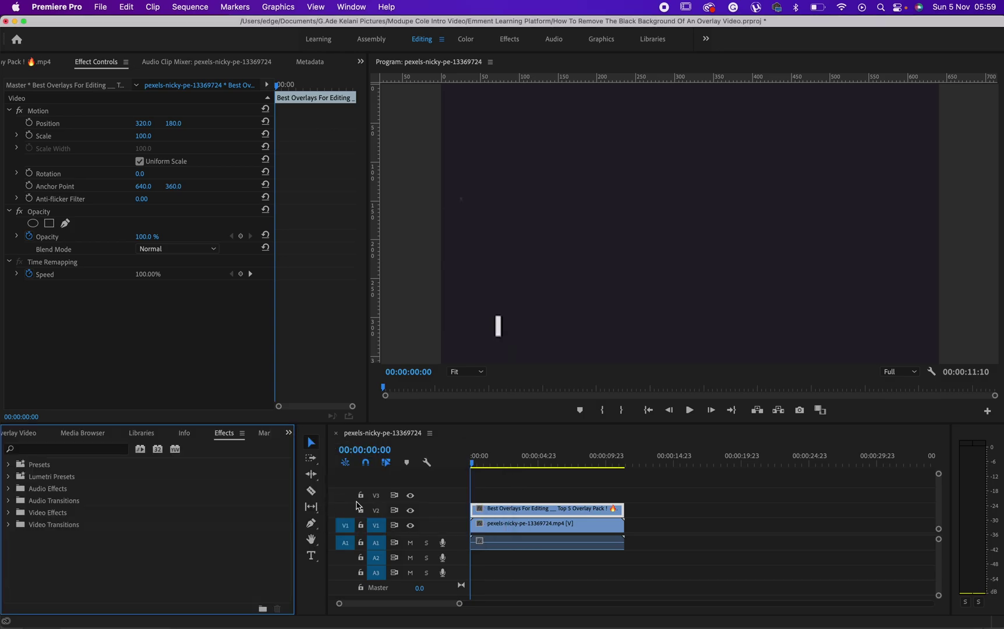
Step: Search the effects for 'luma' and drag Luma Key toward the V2 overlay clip
click(46, 450)
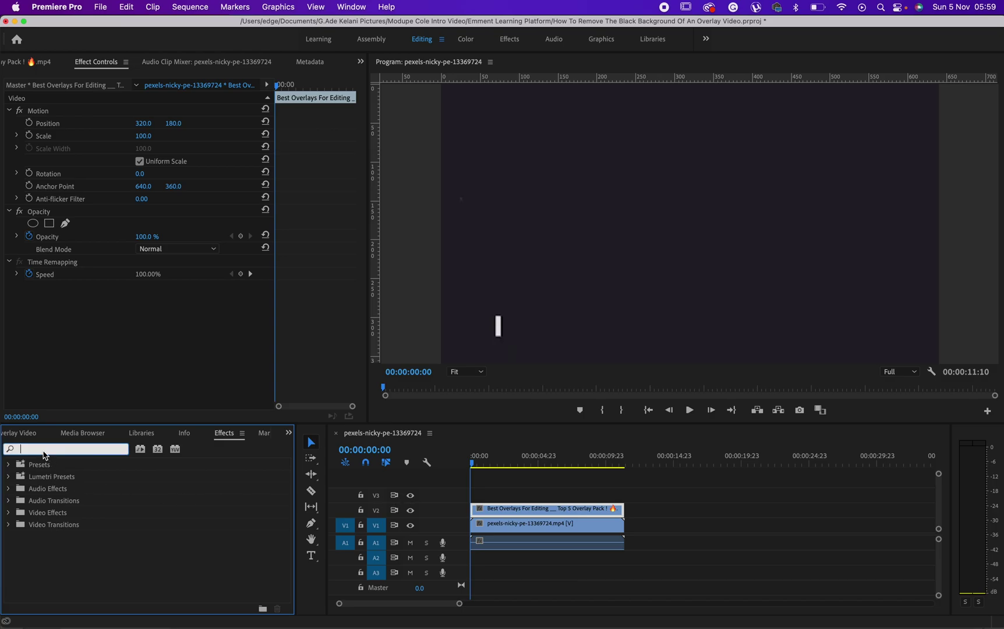
text(lum)
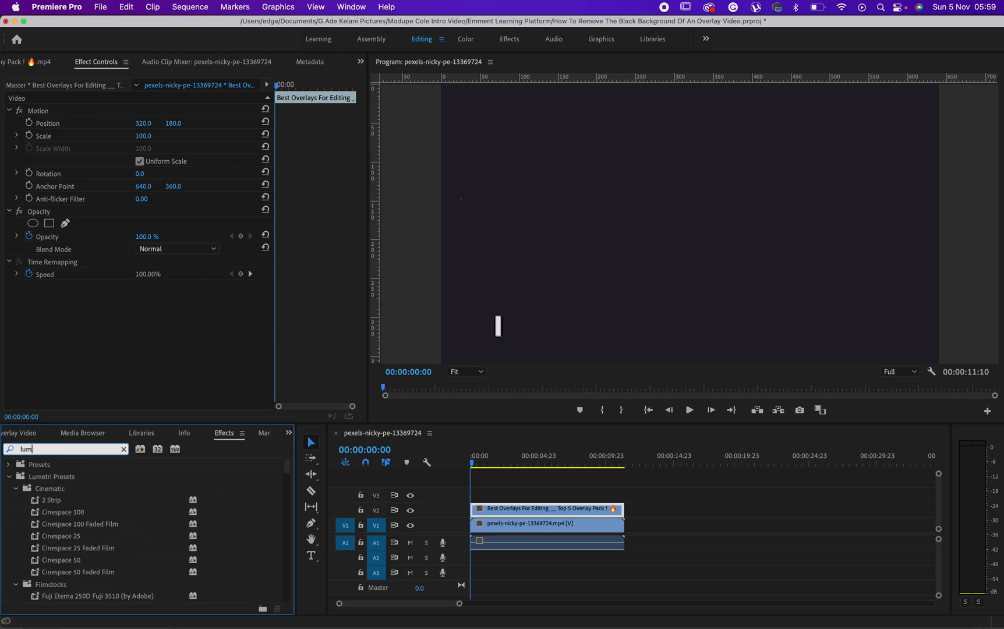
text(a)
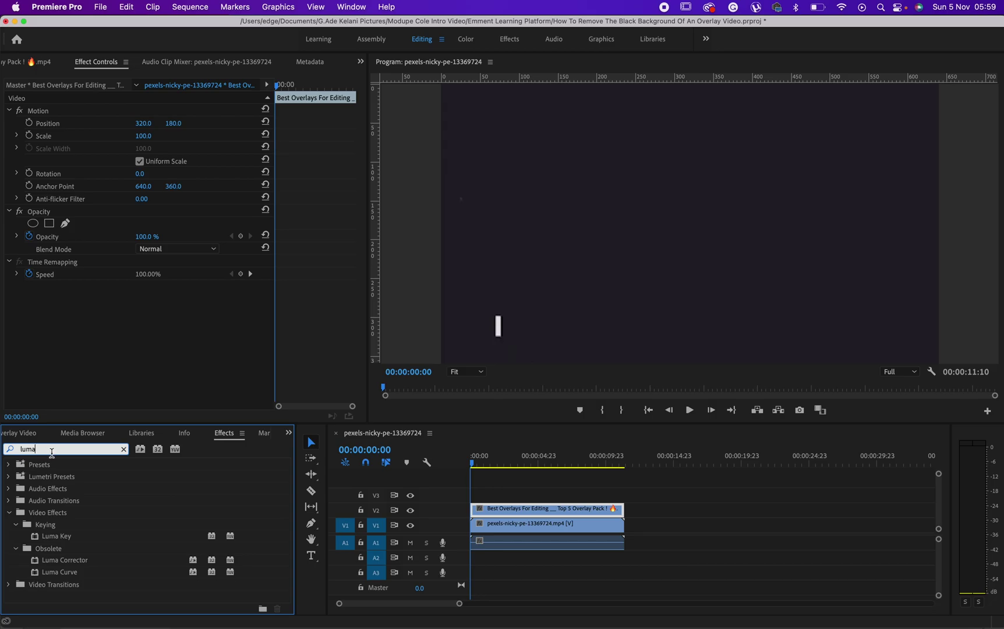
click(57, 537)
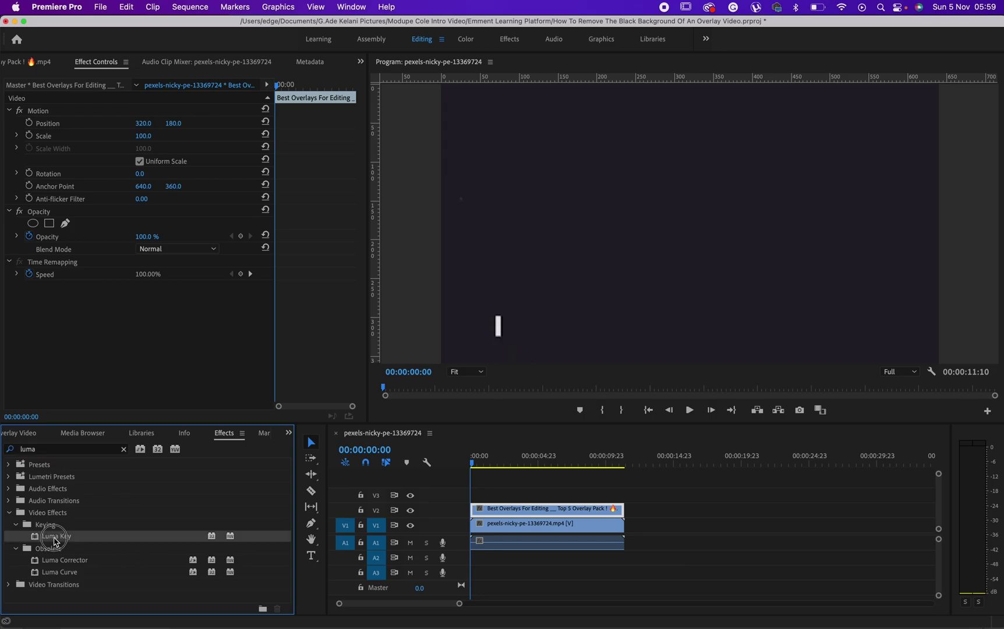
drag(54, 537, 524, 512)
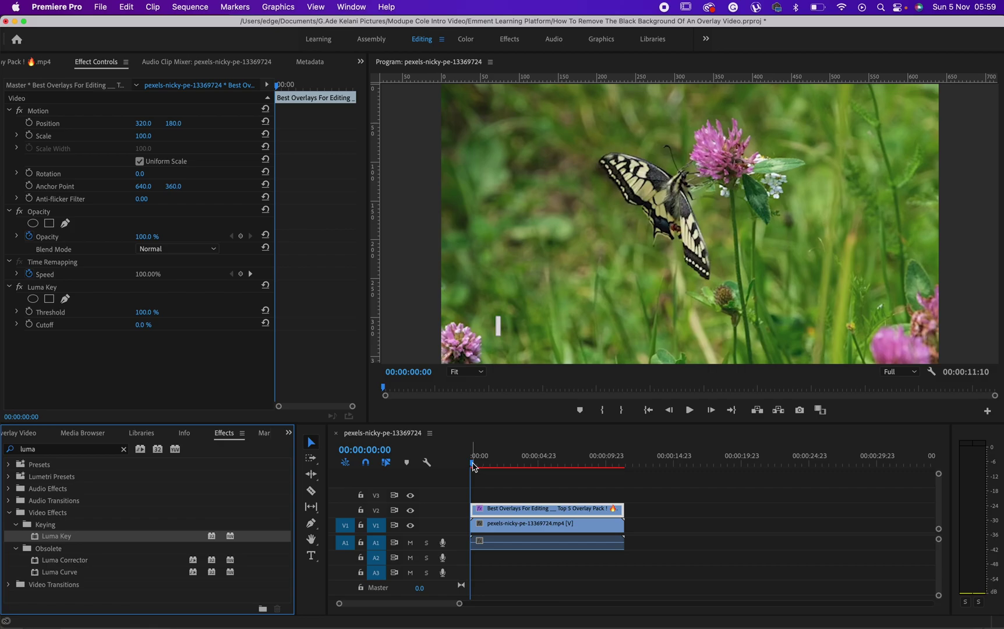
Step: Deselect the overlay clip by clicking empty timeline space
click(487, 484)
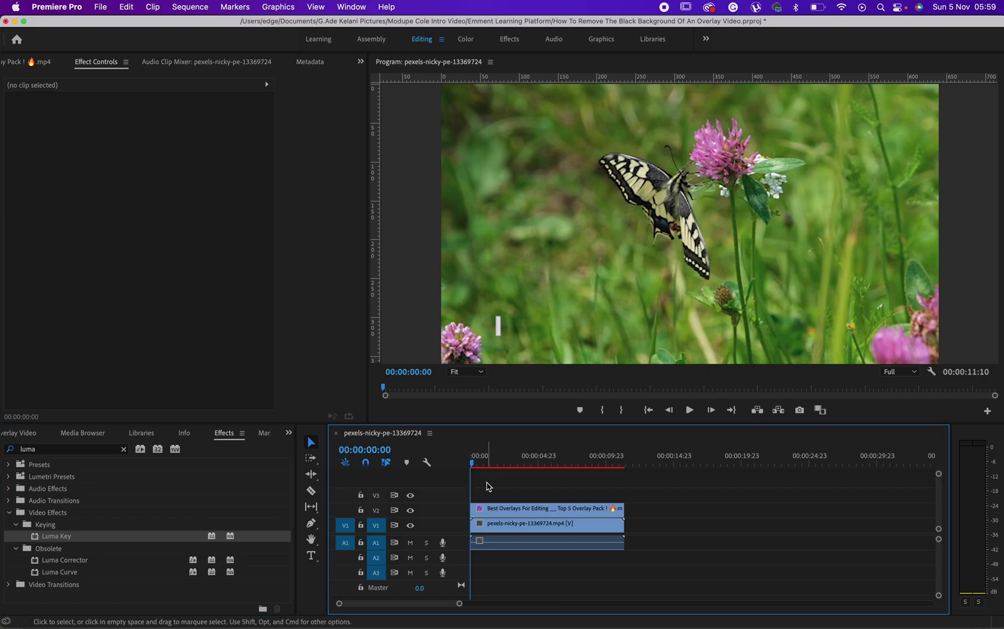
Step: Play the sequence, then scrub the overlay footage in the Source monitor to a red light-leak section near 00:00:37:16
key(space)
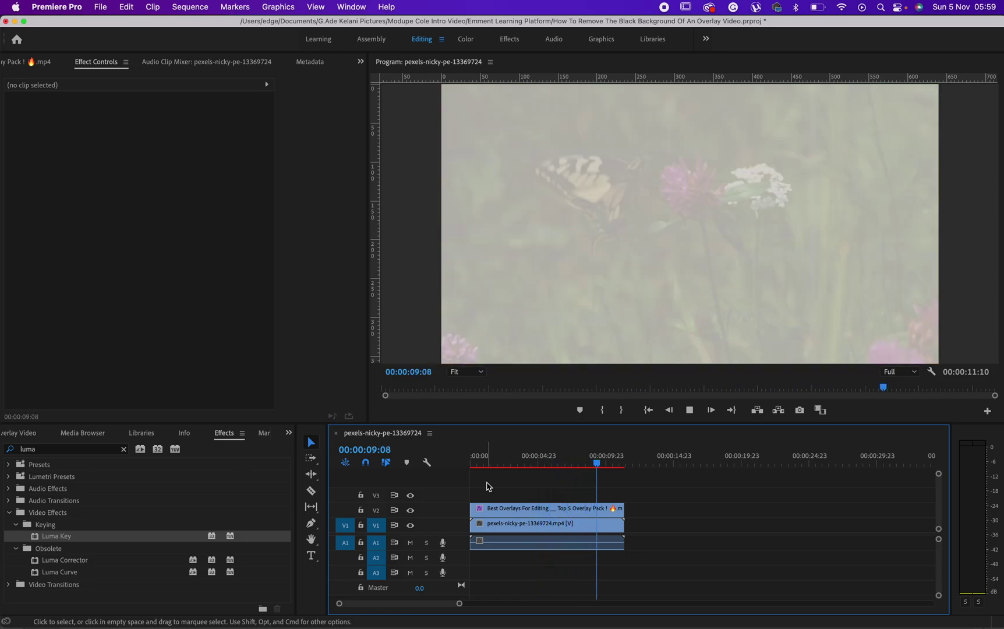
key(n)
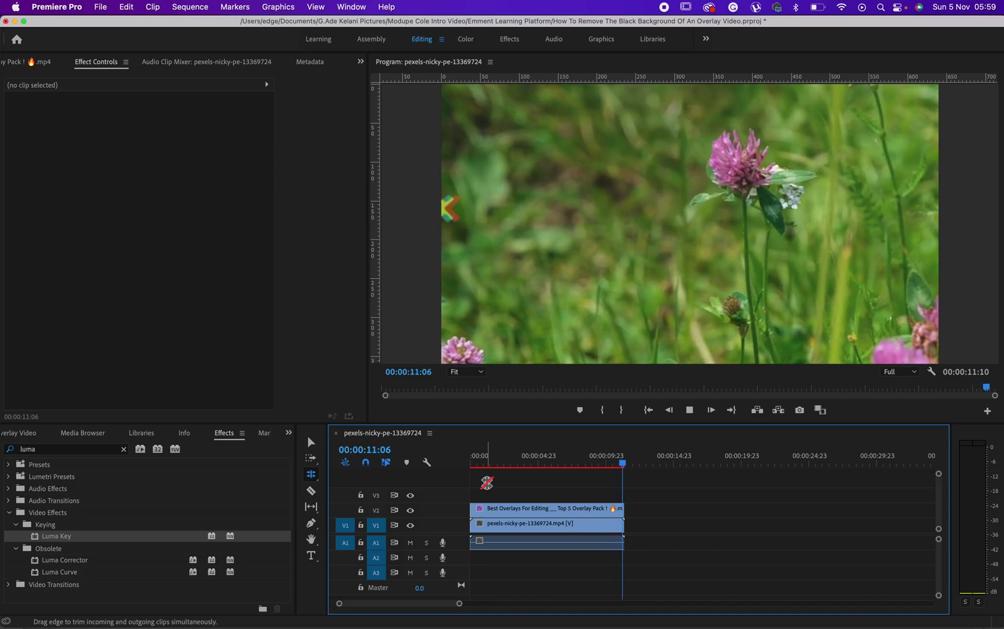
click(537, 528)
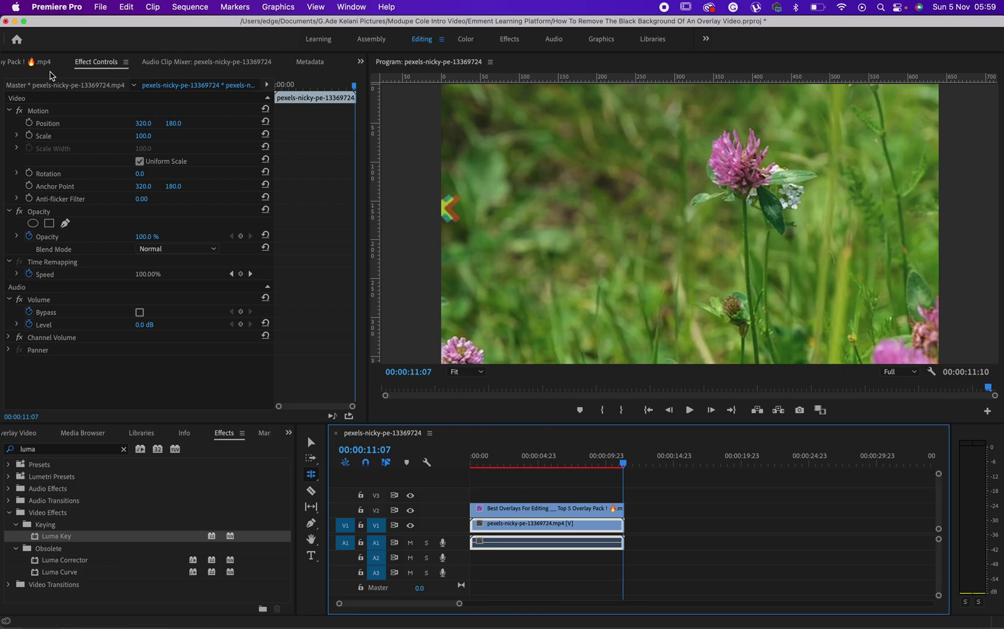
click(35, 62)
drag(80, 391, 114, 388)
Step: Mark the overlay's In at 35:16 and Out at 37:16, then delete the old V2 overlay
click(110, 410)
click(129, 410)
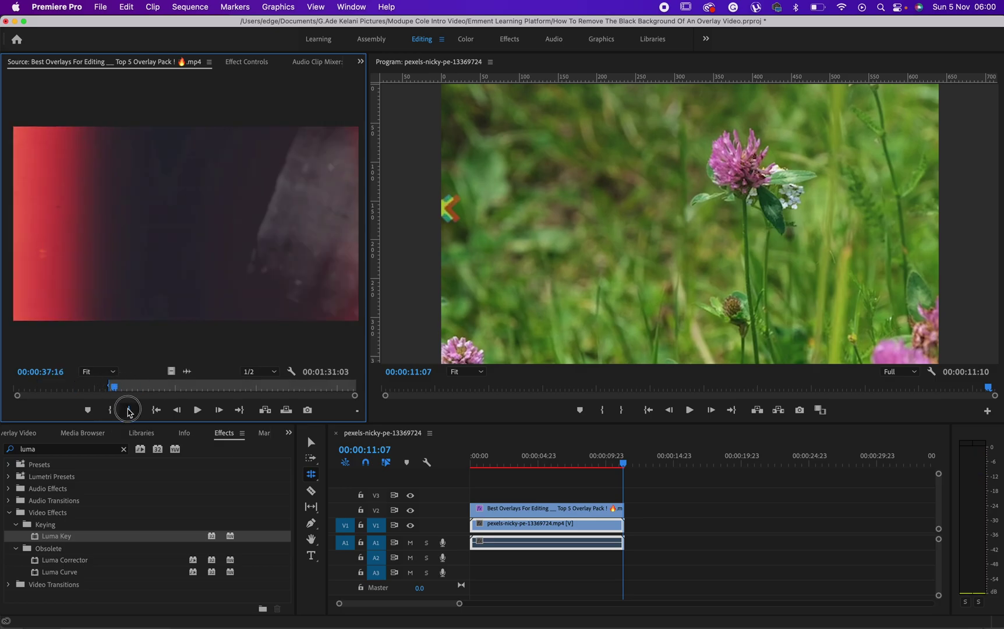
click(521, 510)
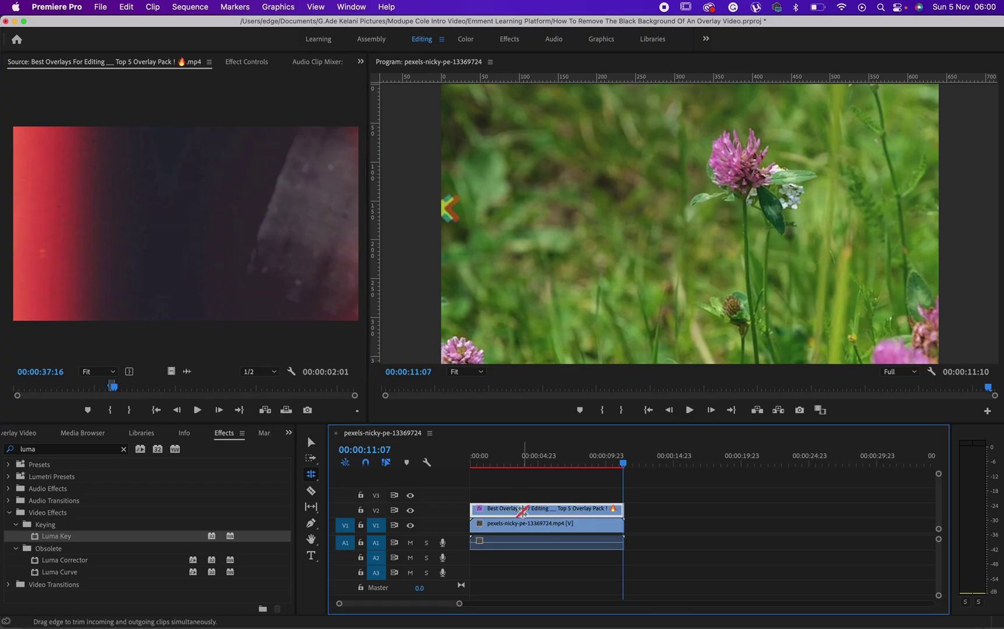
key(Delete)
Step: Place the marked section's video only at the start of V2 and apply Luma Key to it
click(171, 372)
drag(173, 373, 478, 509)
click(67, 539)
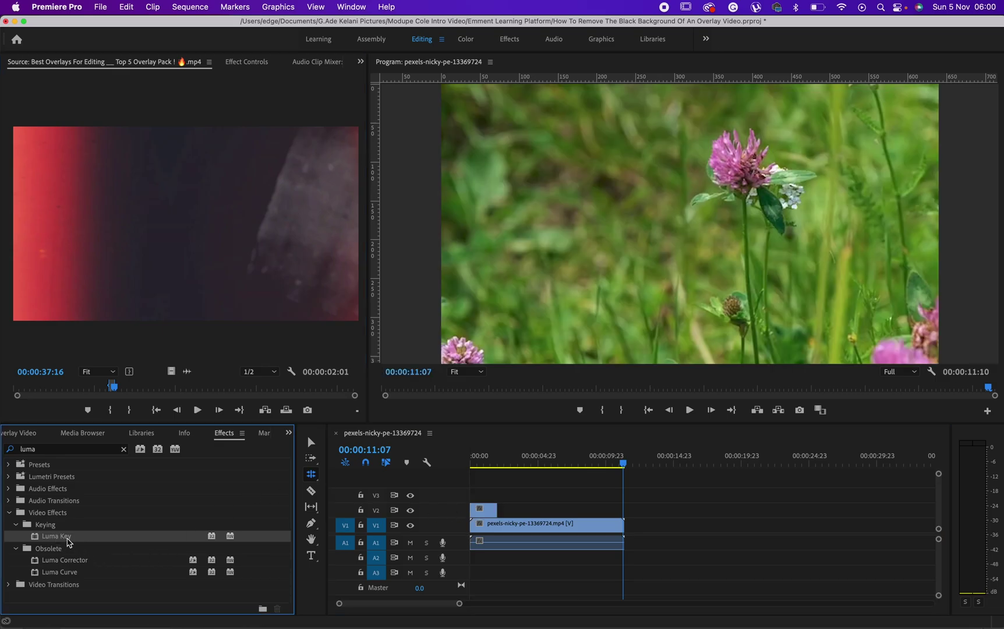
drag(68, 539, 477, 510)
key(v)
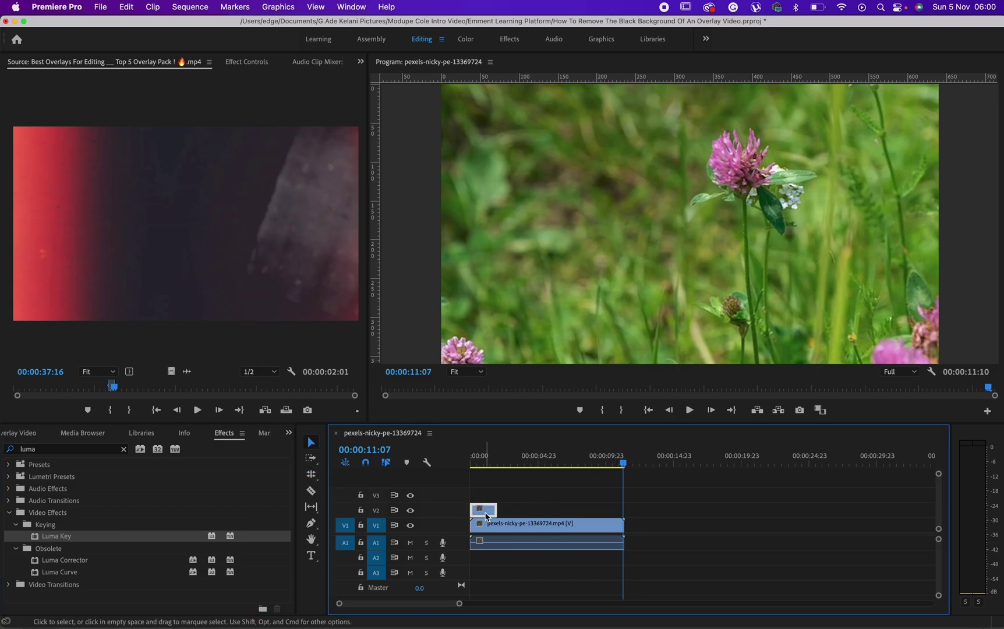
Step: Play the keyed light leak from the sequence start, then undo the Luma Key on the V2 overlay
click(73, 540)
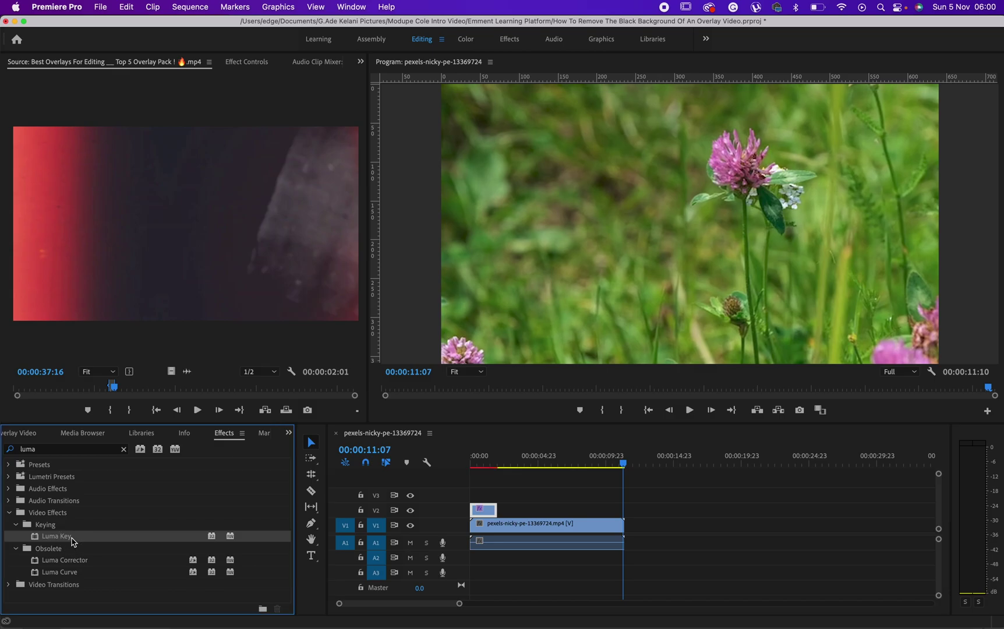
click(407, 469)
key(Home)
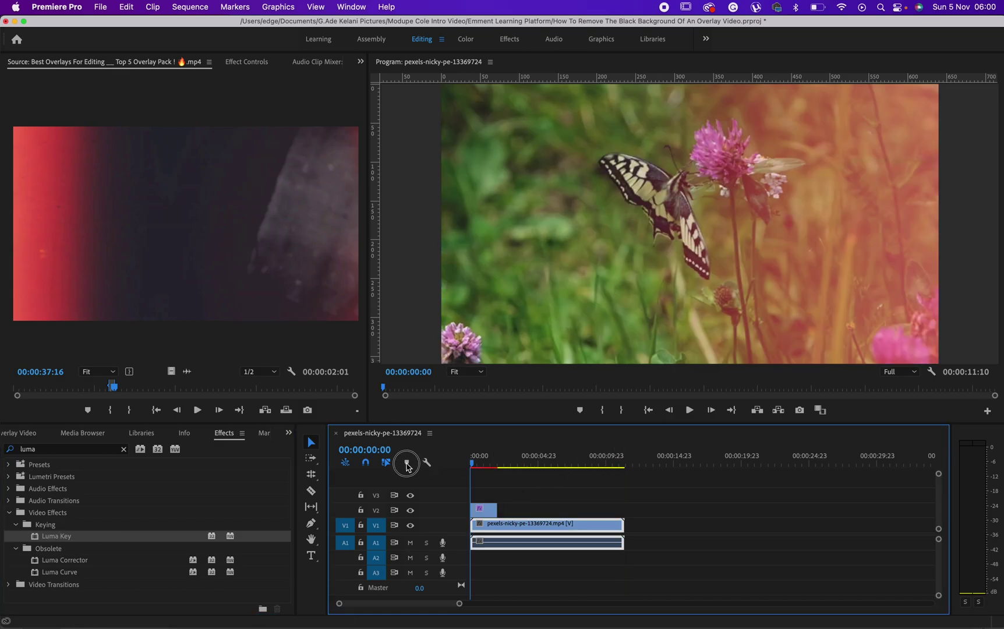
key(space)
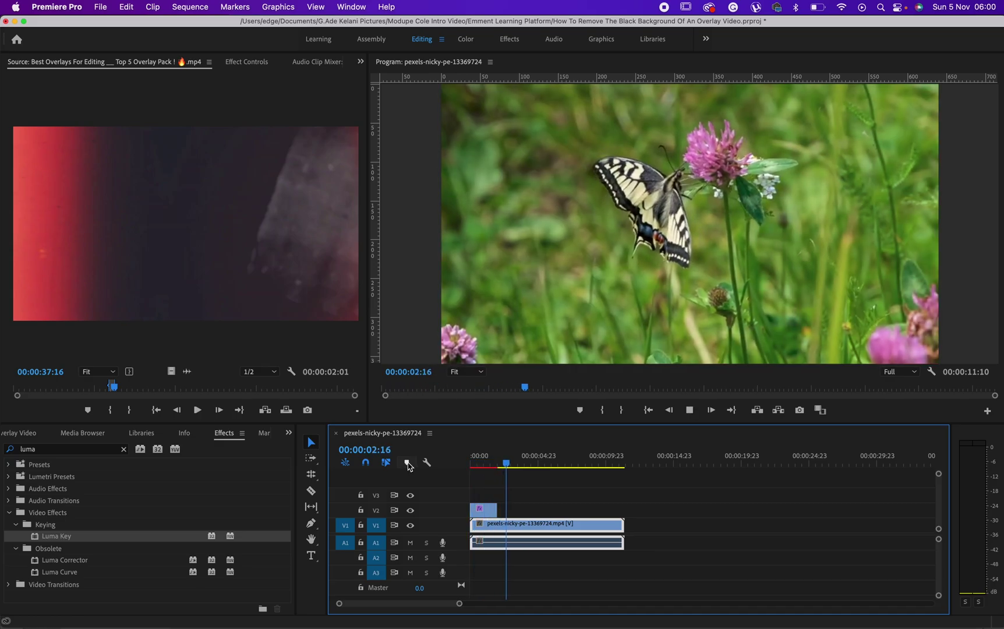
key(space)
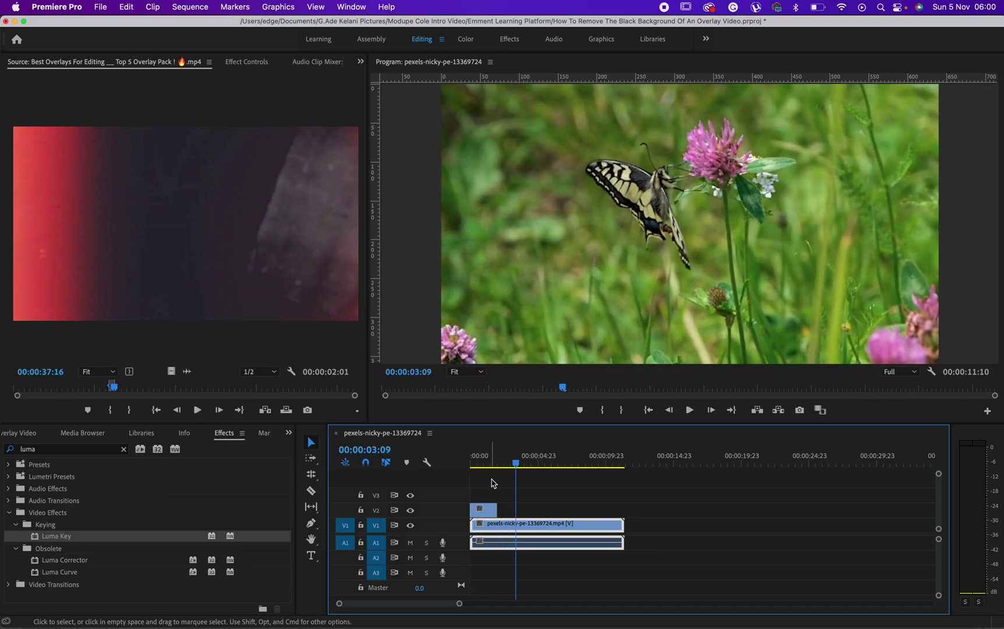
drag(518, 465, 455, 472)
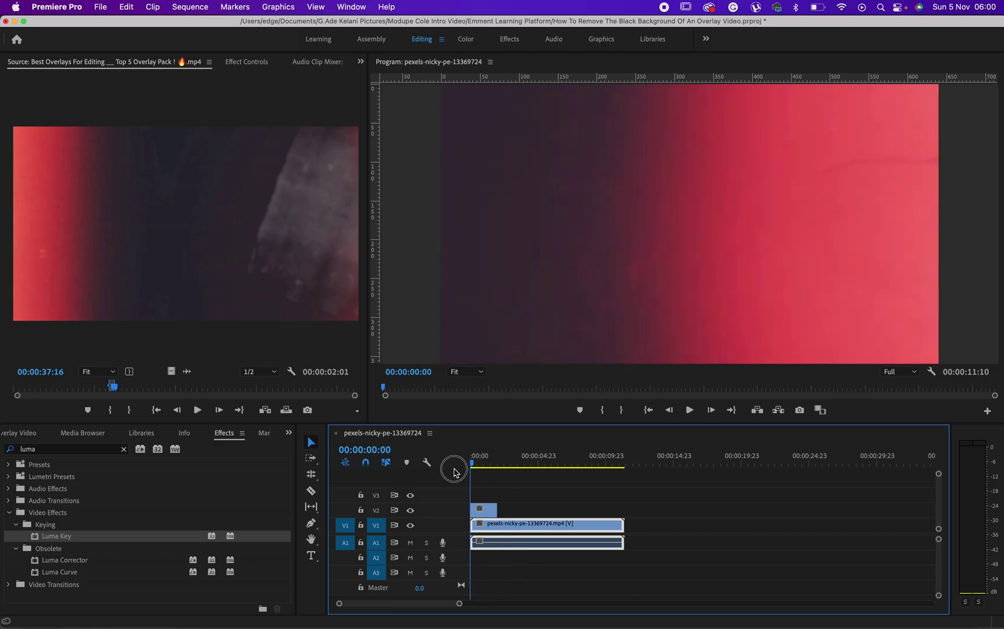
Step: Reapply Luma Key to the short V2 light-leak clip and scrub the opening to check the blend
mouse_move(455, 472)
mouse_down()
mouse_move(491, 466)
mouse_move(472, 467)
mouse_up()
drag(59, 537, 484, 510)
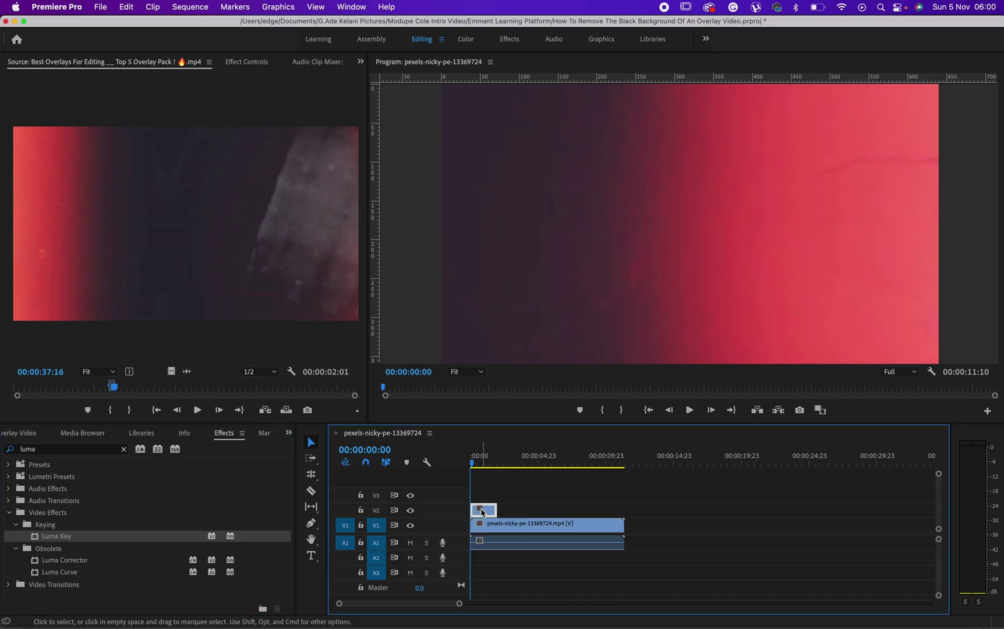
click(58, 536)
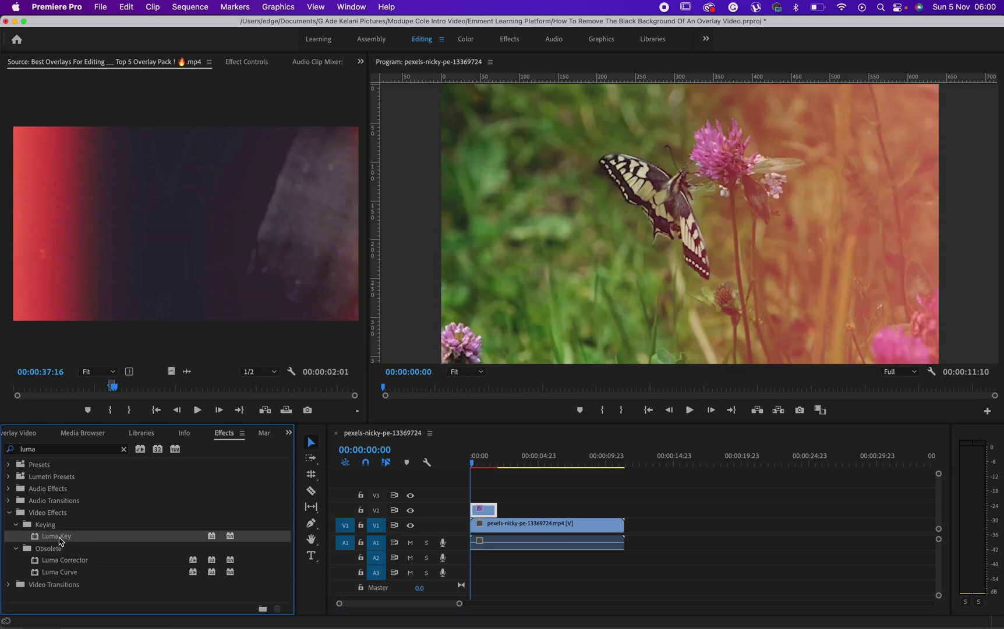
drag(475, 464, 498, 464)
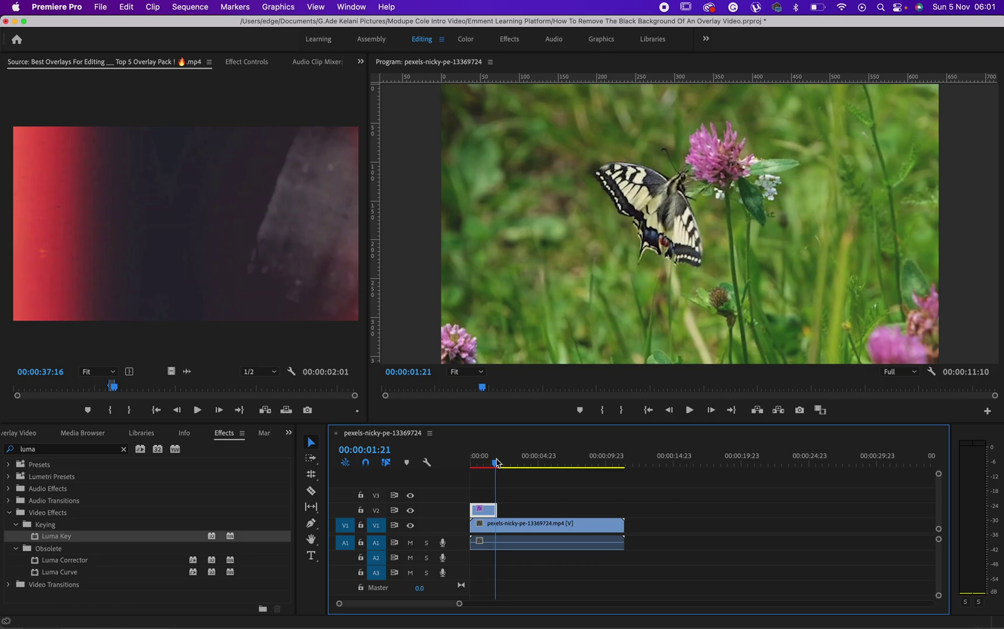